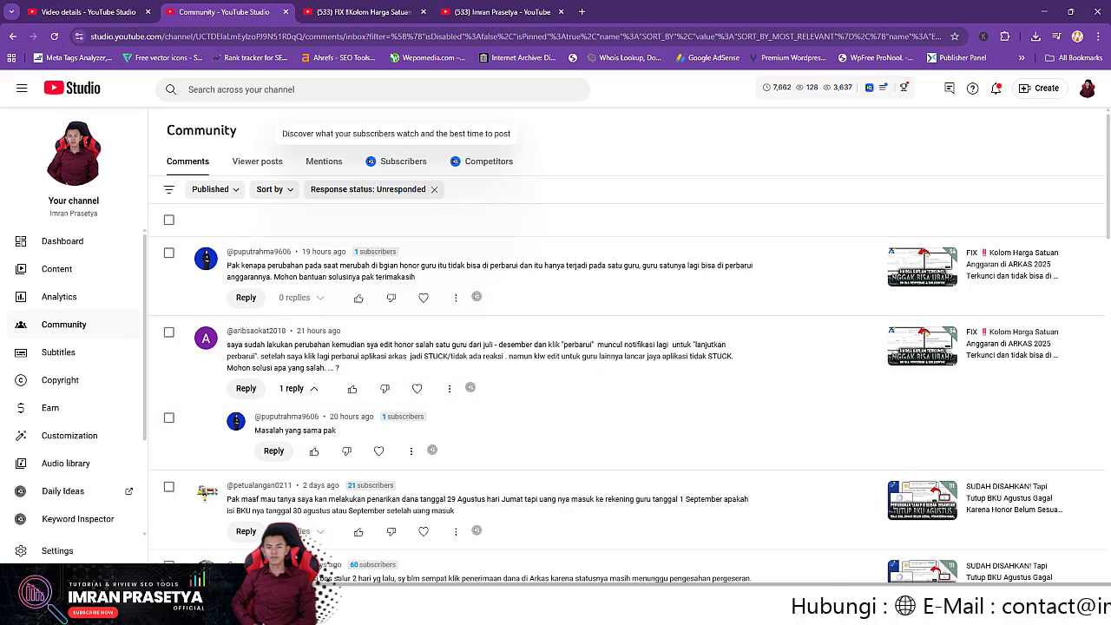
Browse the latest uploads in the video list of the YouTube channel page
click(535, 7)
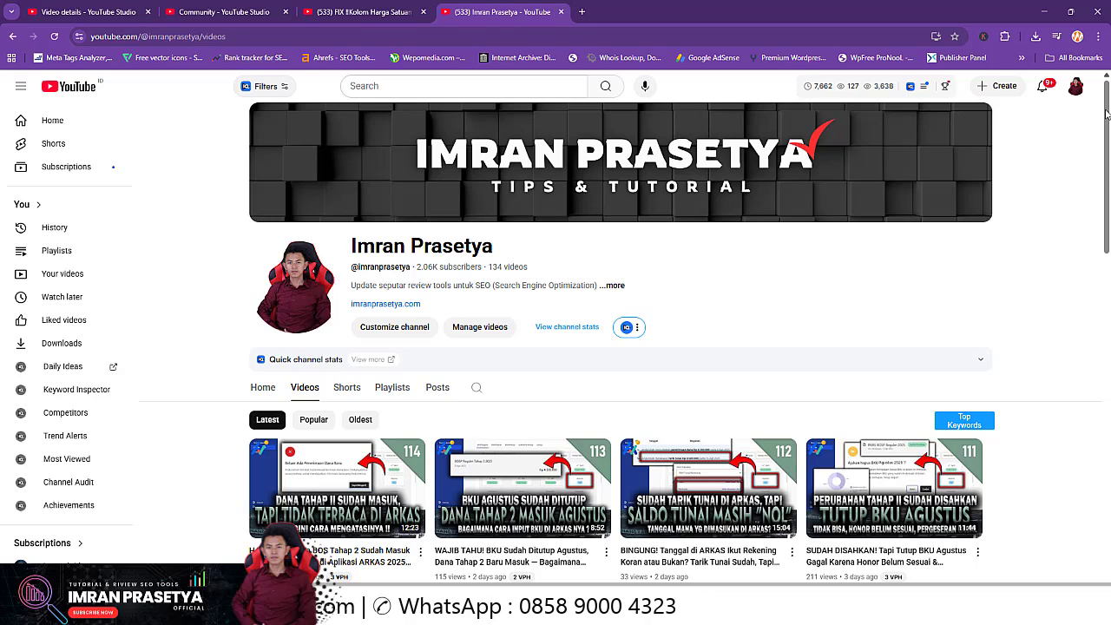
scroll(1102, 156, down, 3)
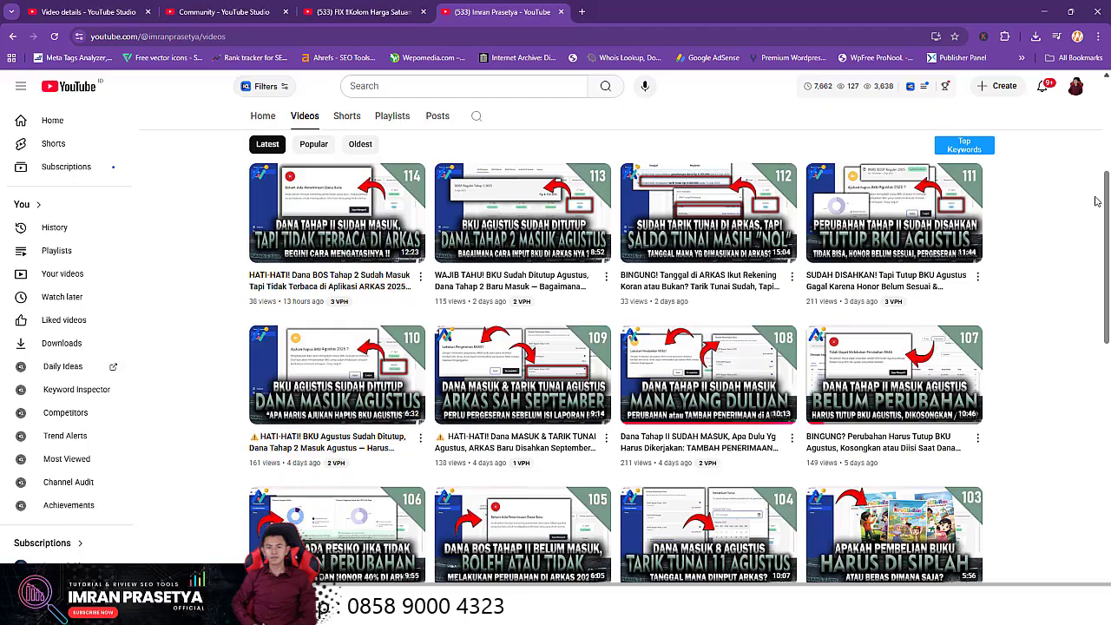
scroll(1091, 260, down, 5)
drag(1084, 371, 1090, 159)
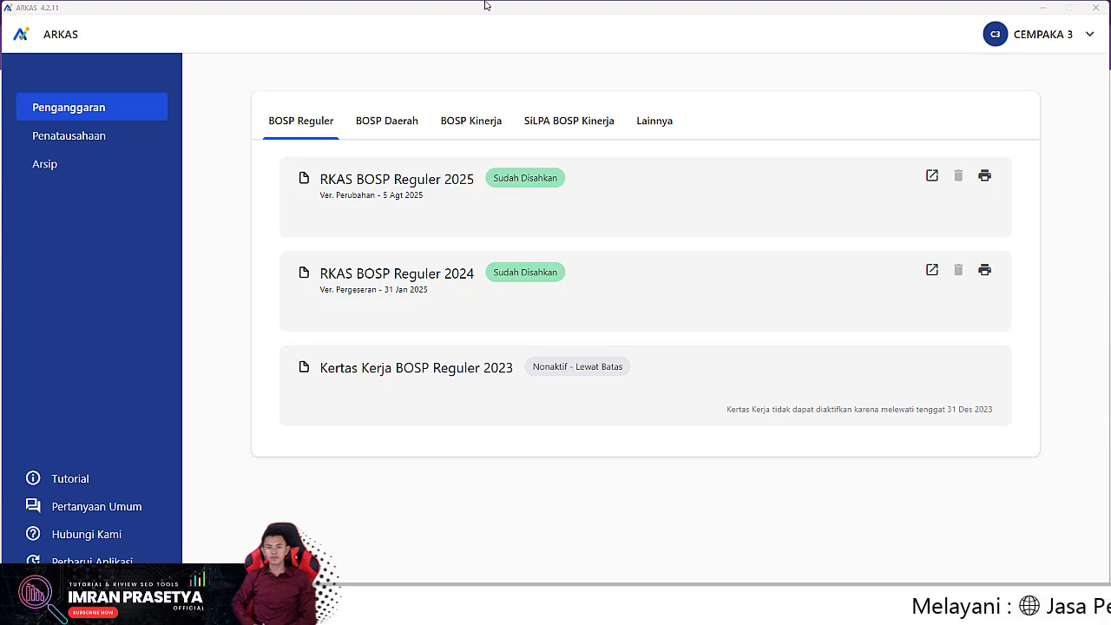
Switch to ARKAS, open the RKAS BOSP Reguler 2025 and try to start a Perubahan
click(931, 177)
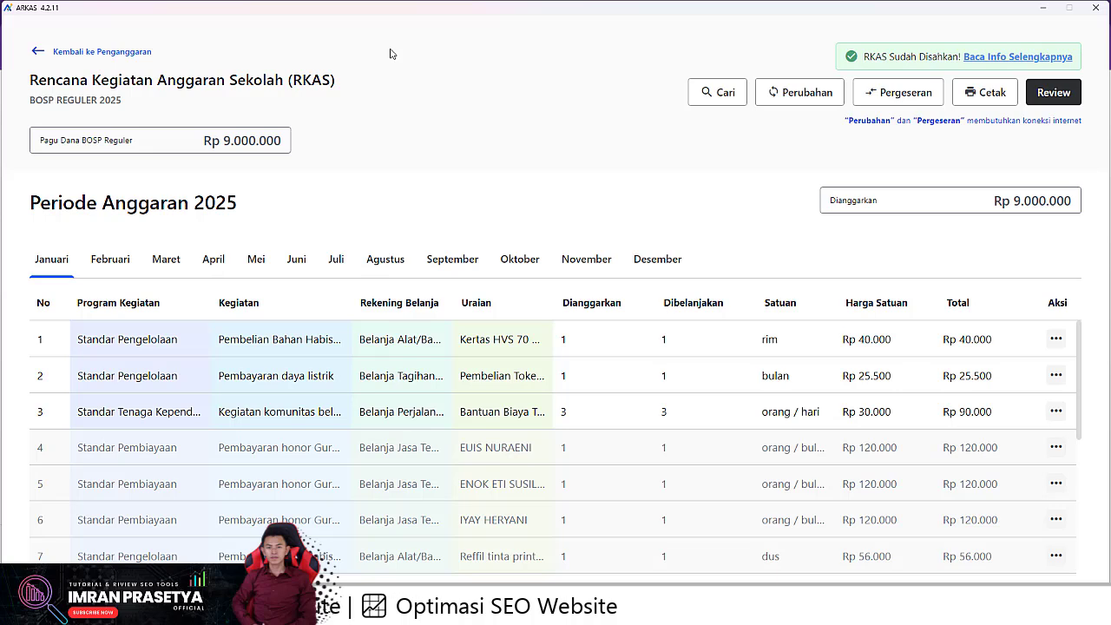
click(802, 97)
click(685, 388)
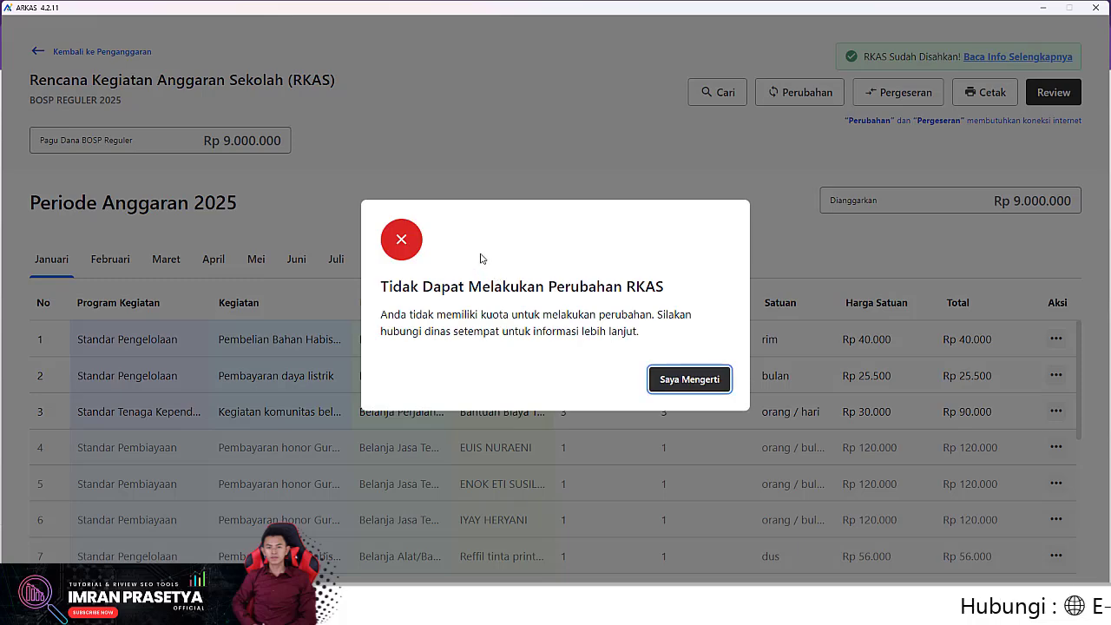
click(685, 382)
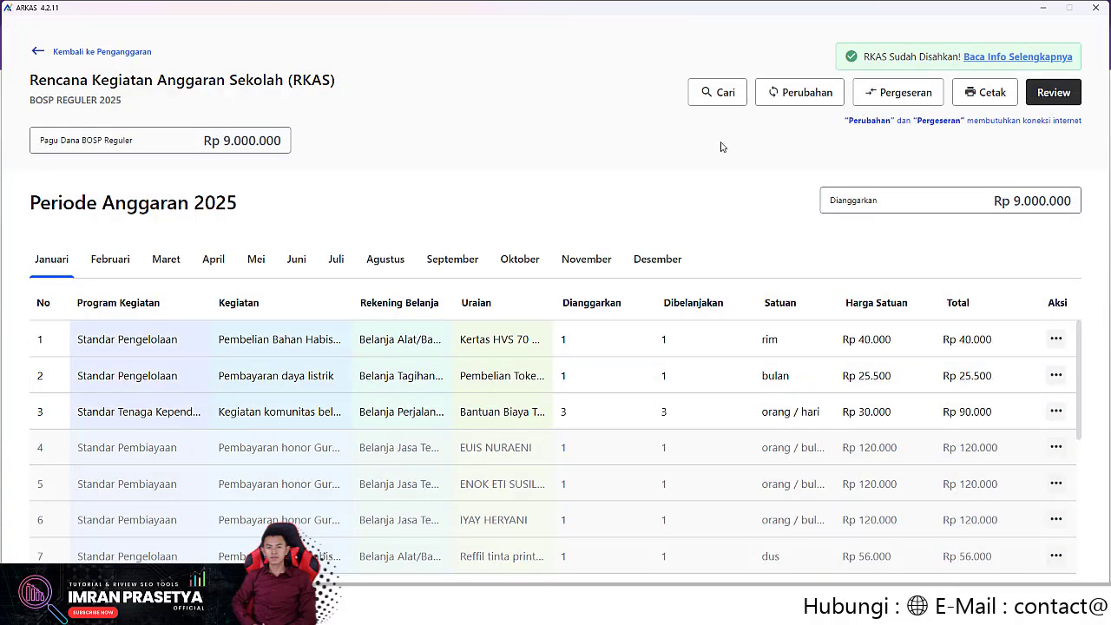
Start a Pergeseran of the 2025 RKAS and show the teacher honorarium entries for Juli
click(894, 99)
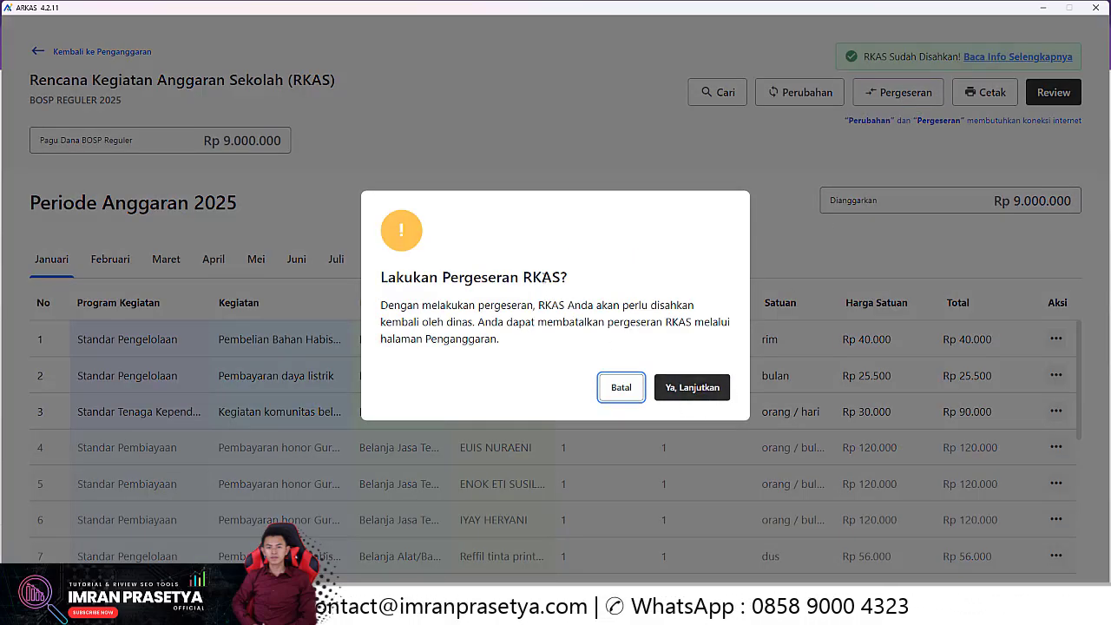
click(689, 392)
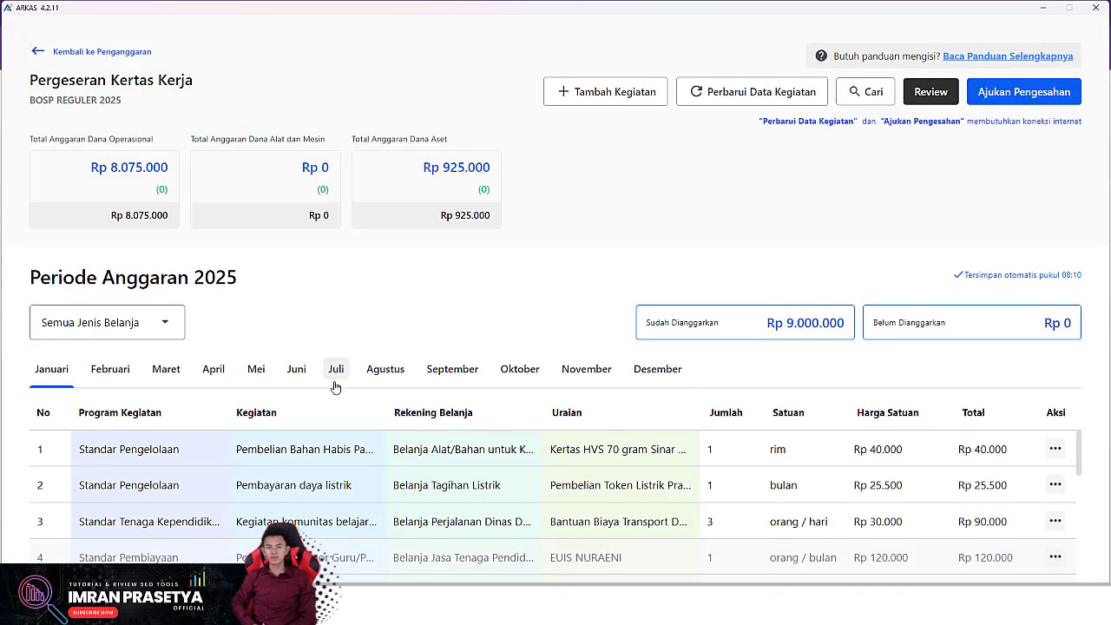
click(336, 371)
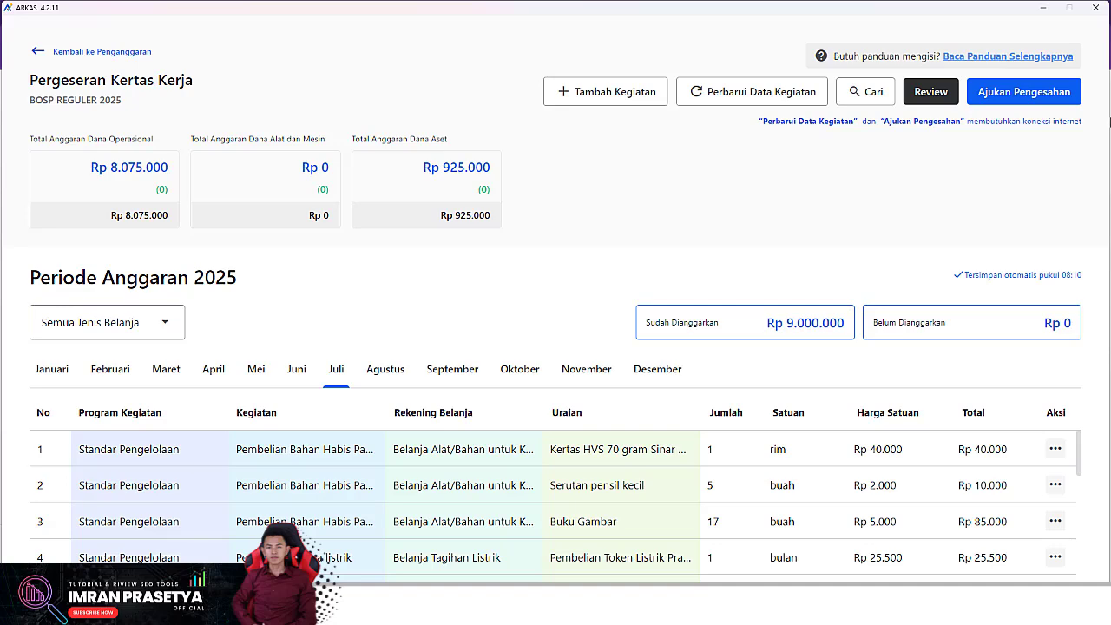
scroll(1087, 452, down, 4)
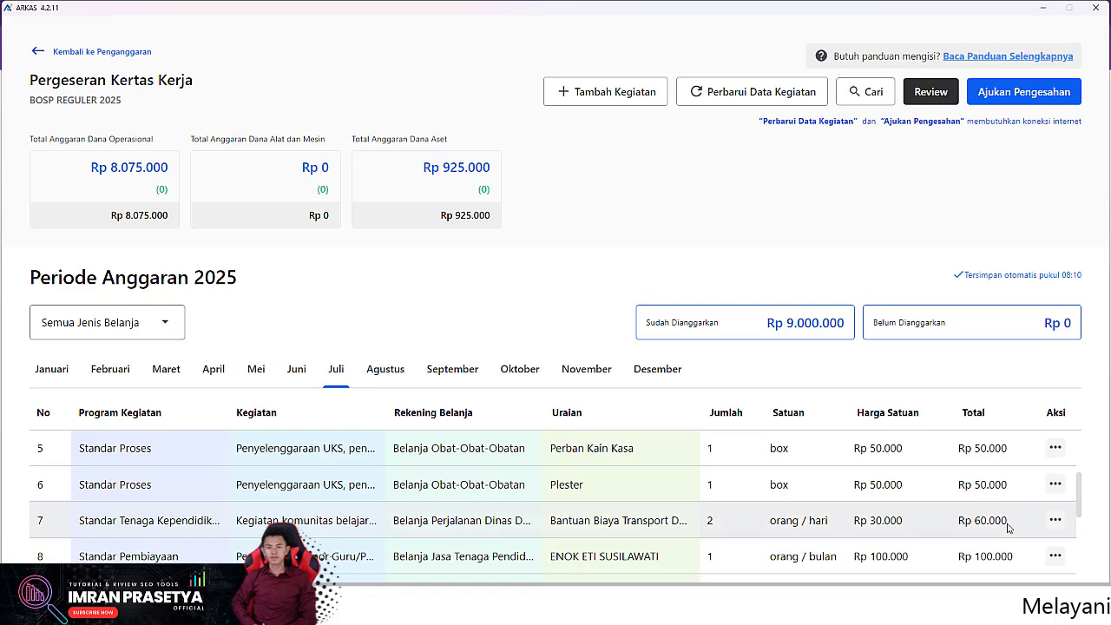
scroll(1016, 525, down, 3)
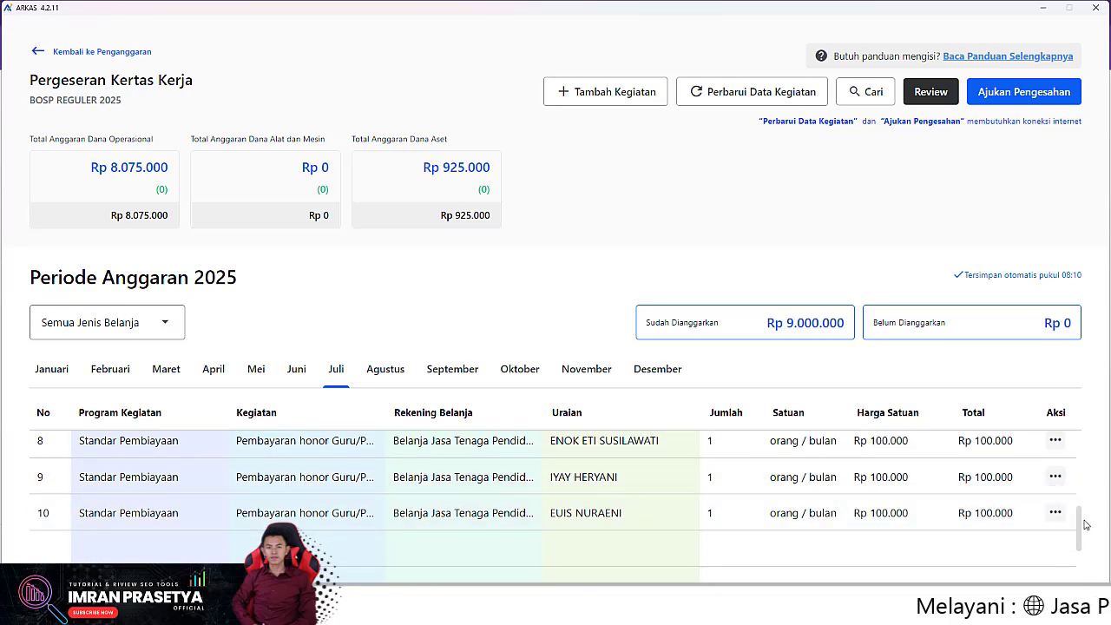
scroll(1079, 512, up, 1)
scroll(1081, 518, up, 1)
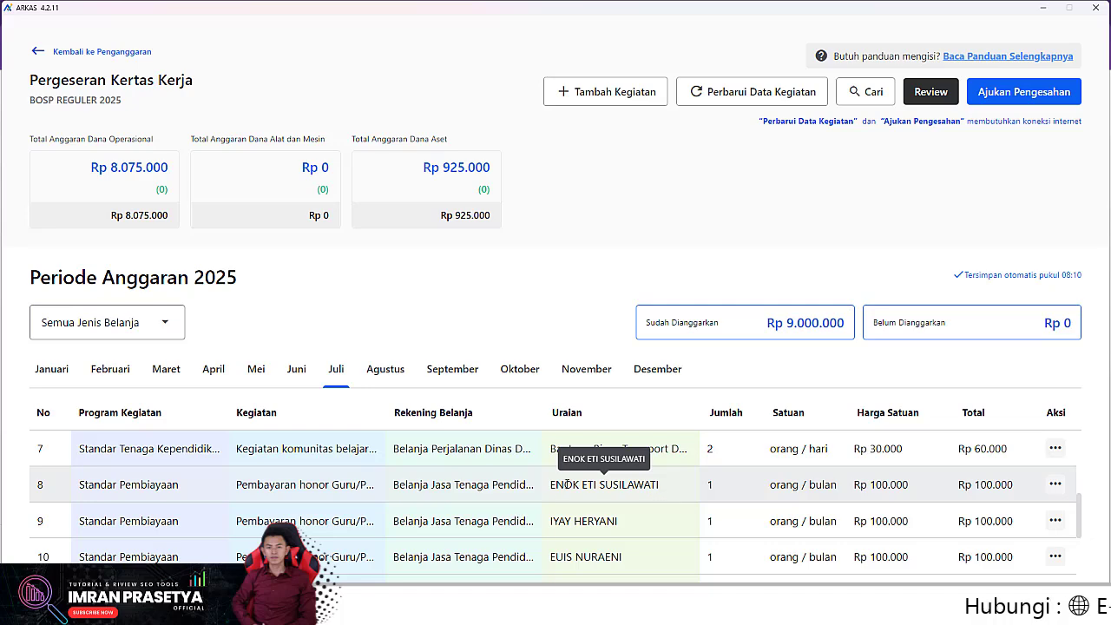
Try an August quantity of 8 in the row 8 teacher honorarium's budget details, and leave without saving
click(1055, 447)
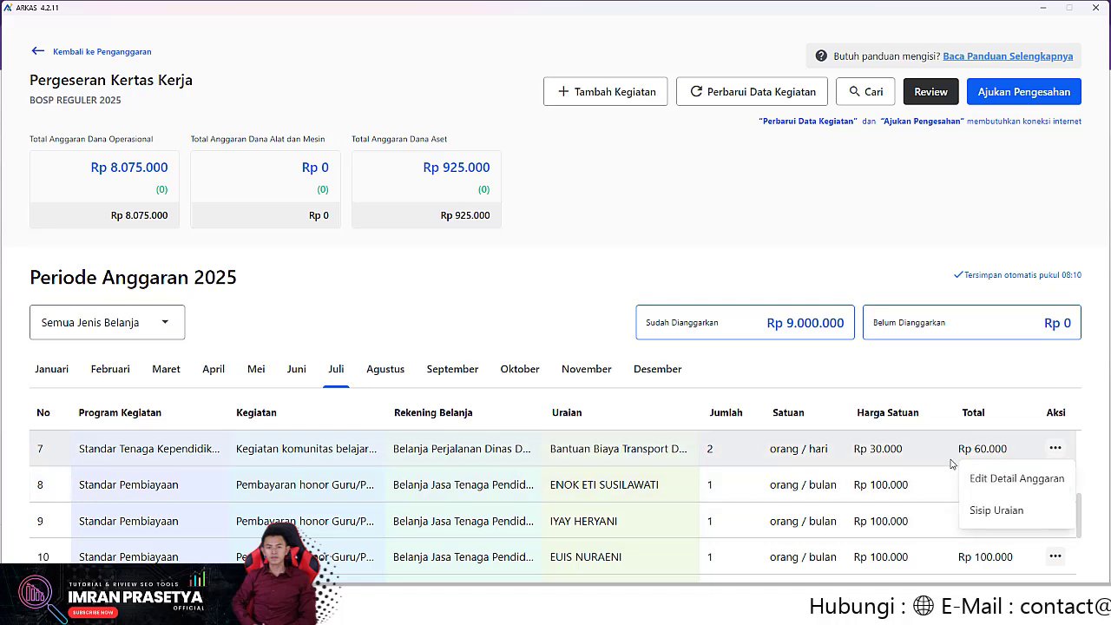
click(1020, 484)
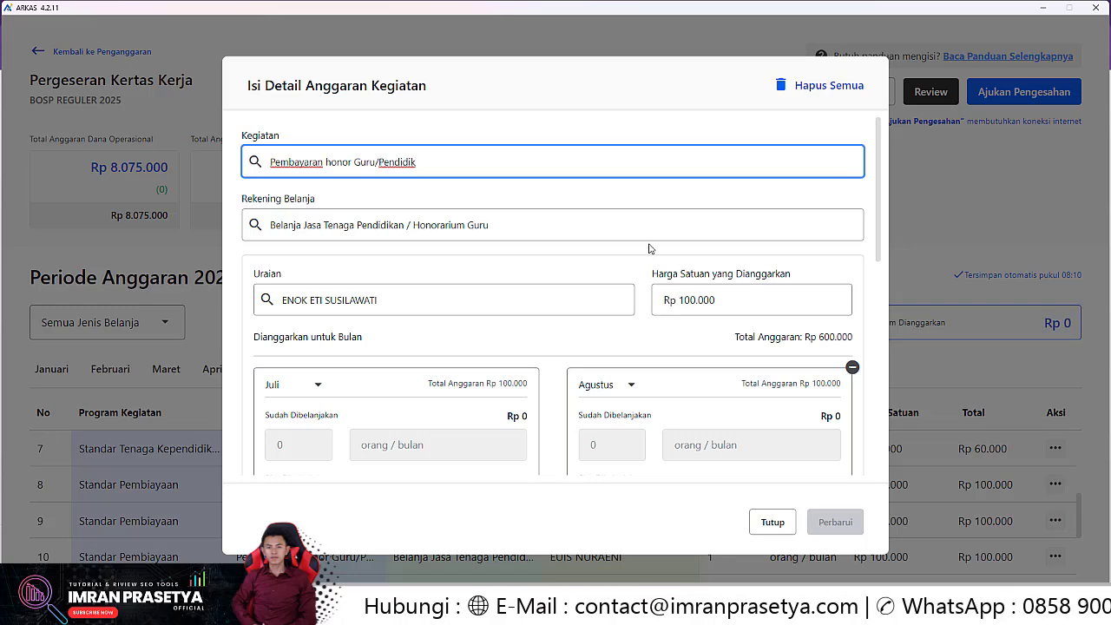
click(736, 292)
drag(268, 225, 880, 278)
click(528, 260)
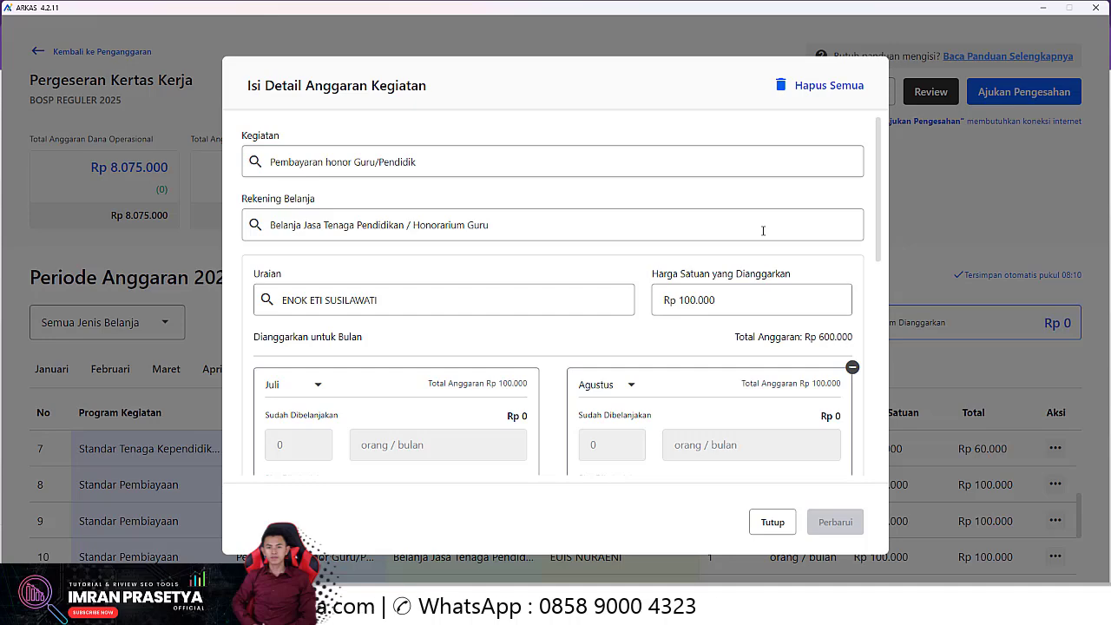
drag(875, 233, 875, 326)
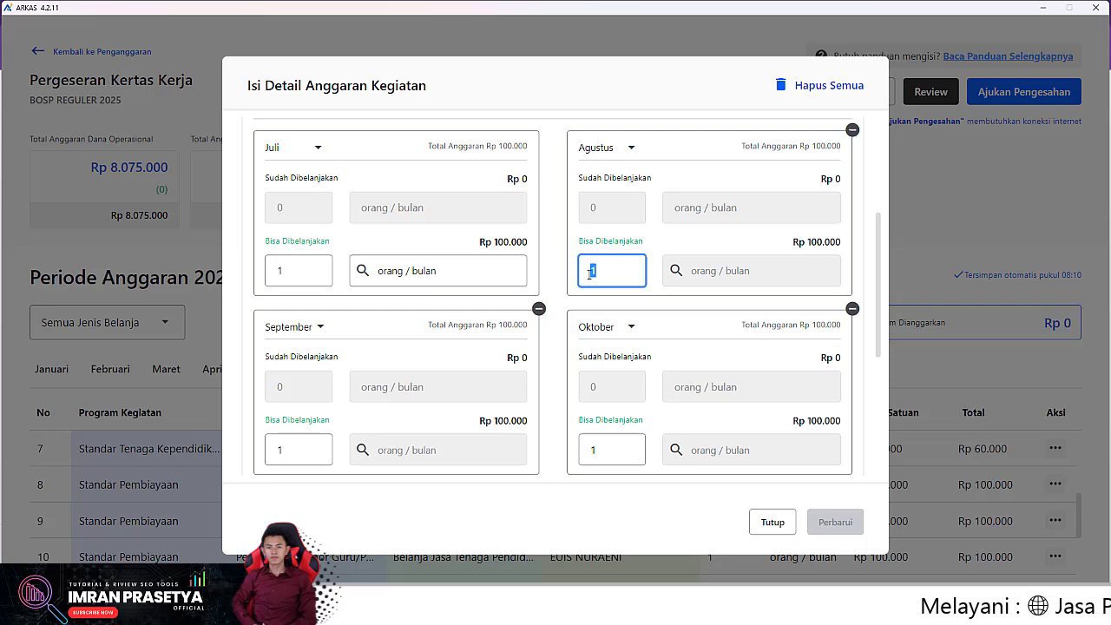
text(8)
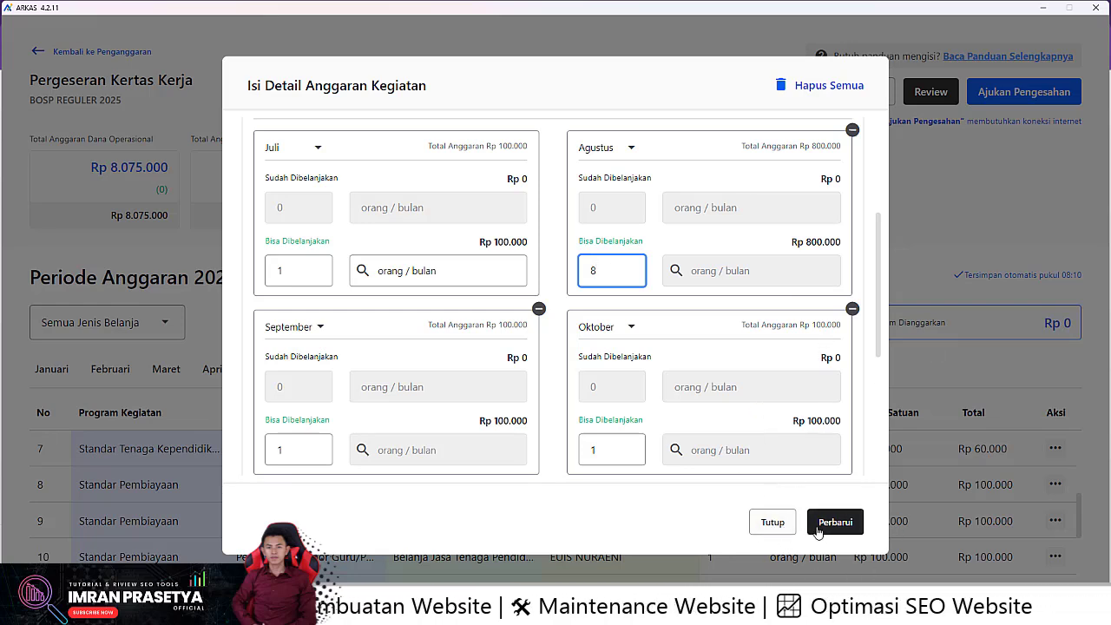
click(772, 521)
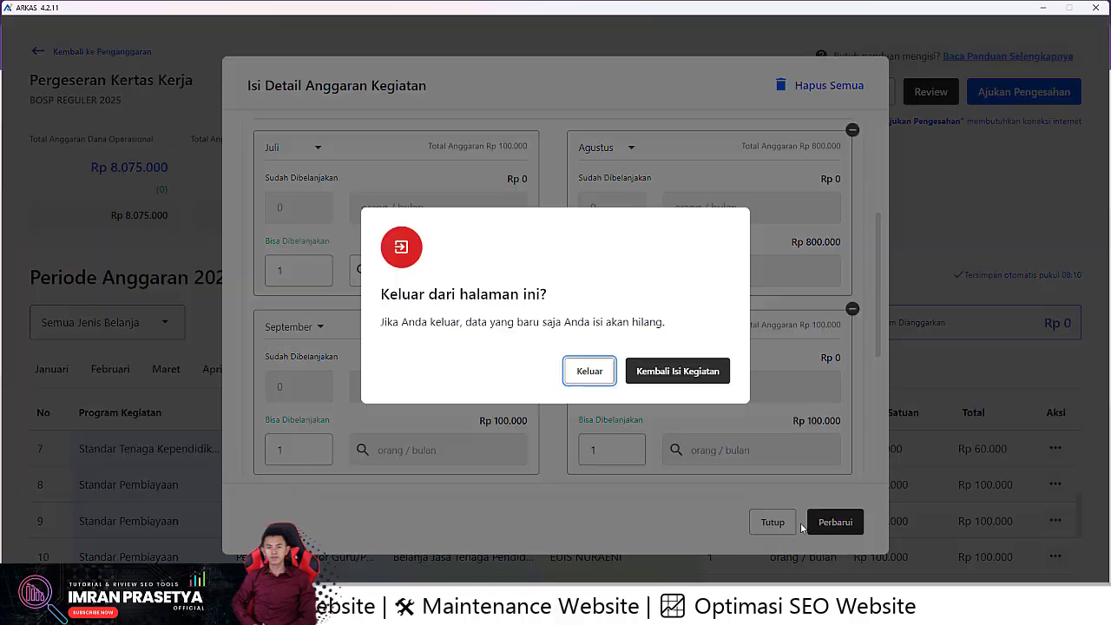
click(589, 371)
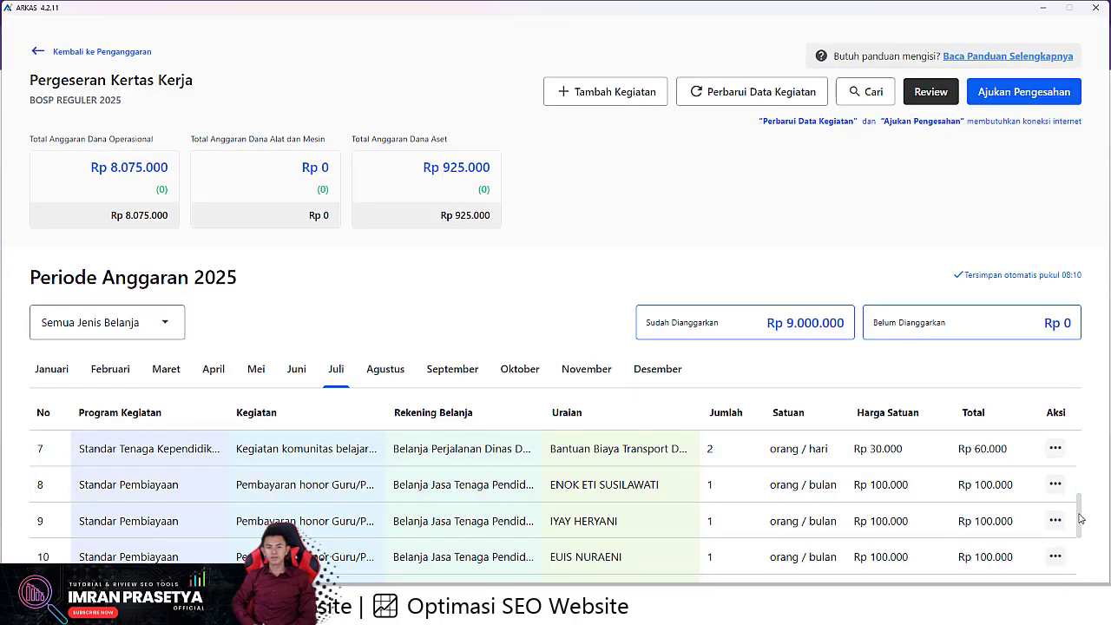
Review the monthly quantities in the budget details of the row 9 teacher honorarium, and close them
drag(1080, 518, 1079, 524)
click(1055, 494)
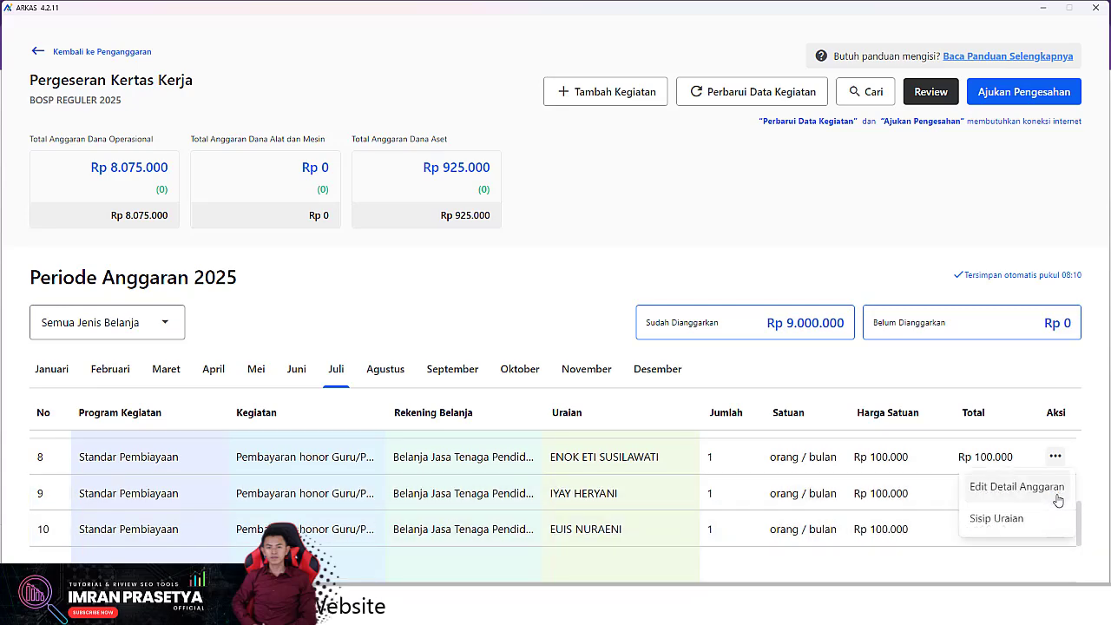
click(1005, 489)
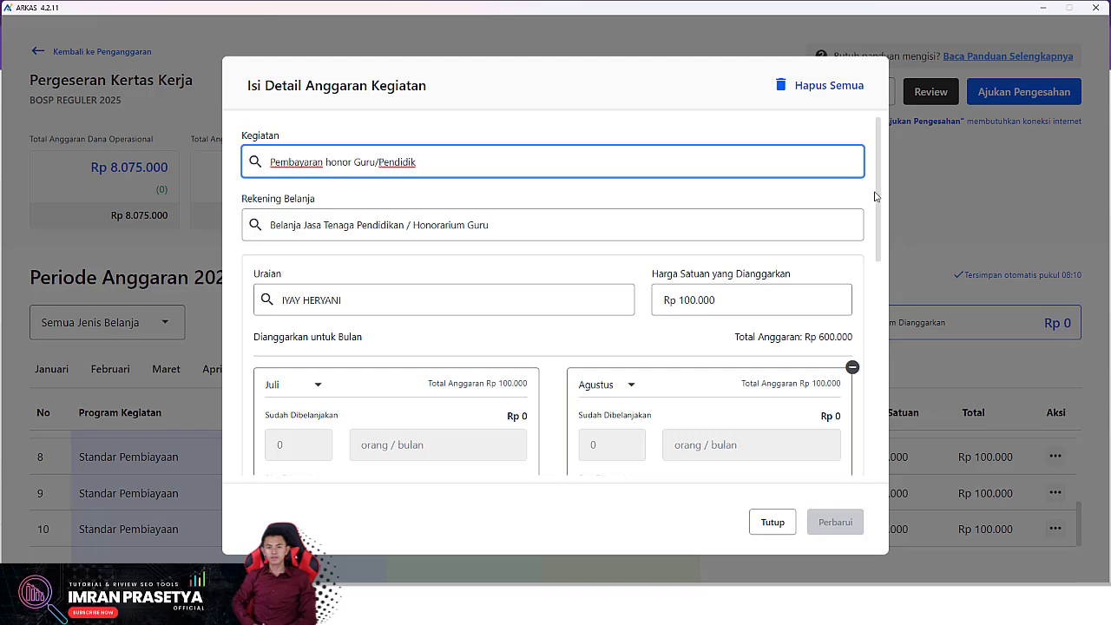
drag(879, 185, 875, 269)
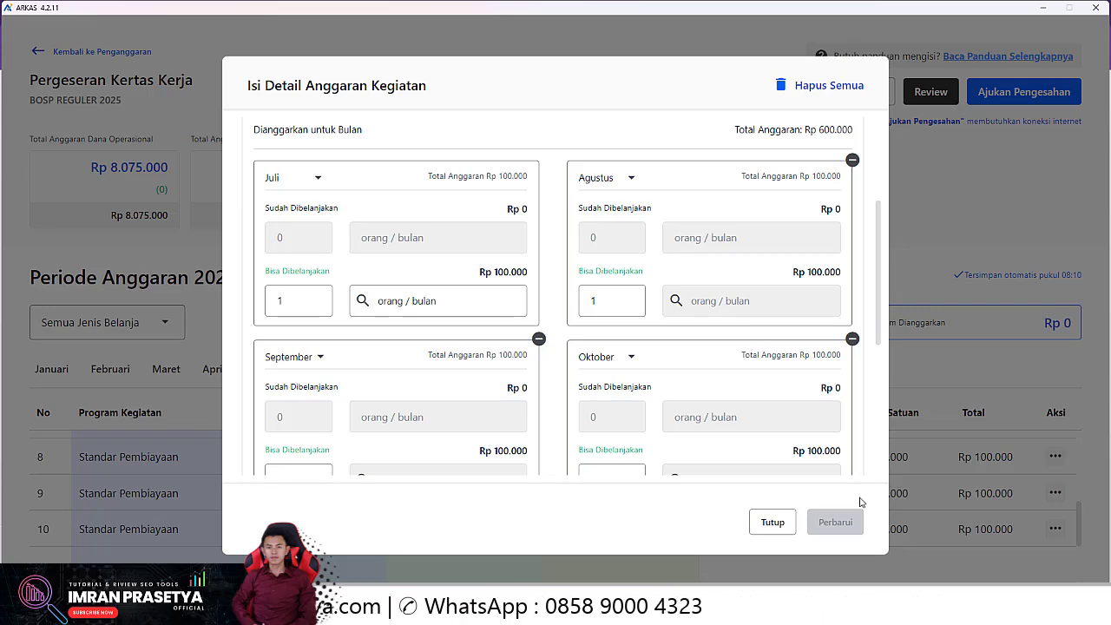
click(771, 523)
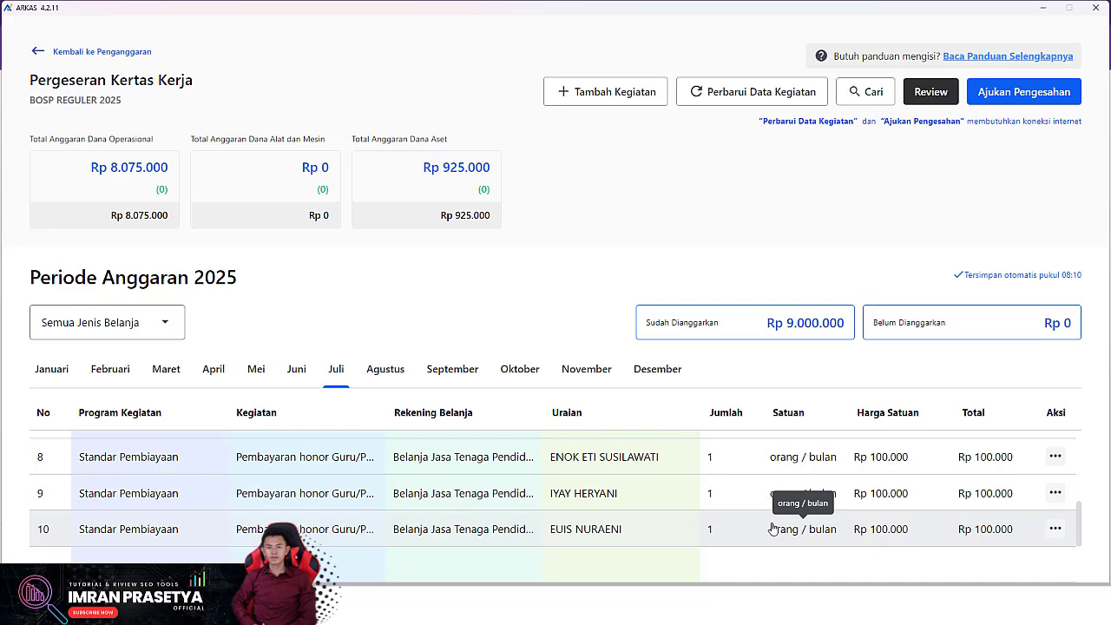
Return to Penganggaran and cancel the draft Pergeseran of Kertas Kerja BOSP Reguler 2025
click(35, 53)
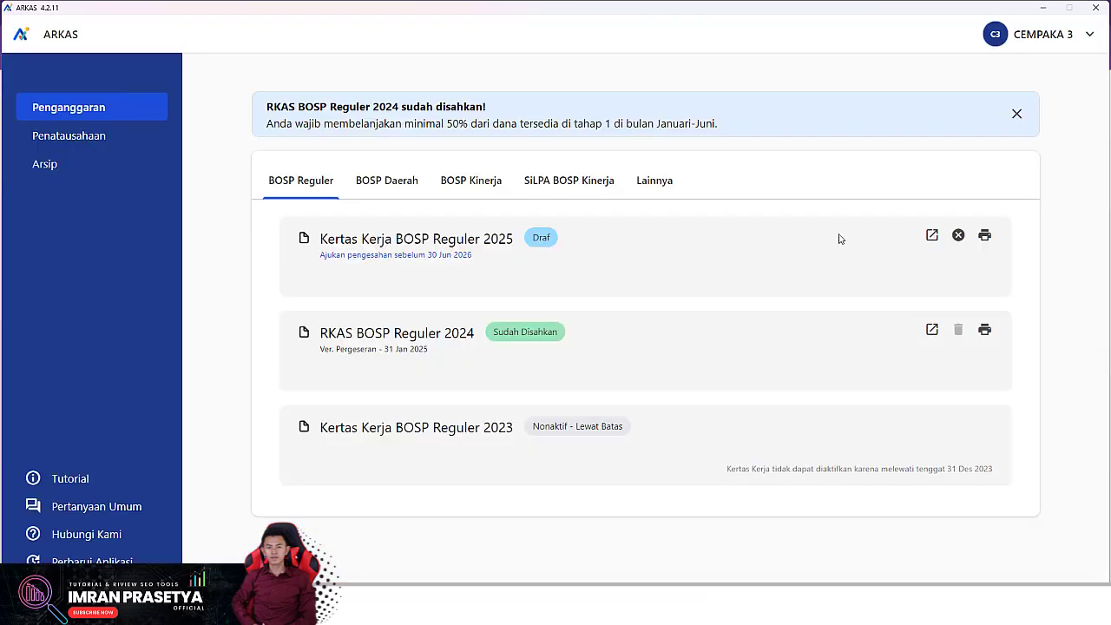
click(958, 235)
click(705, 379)
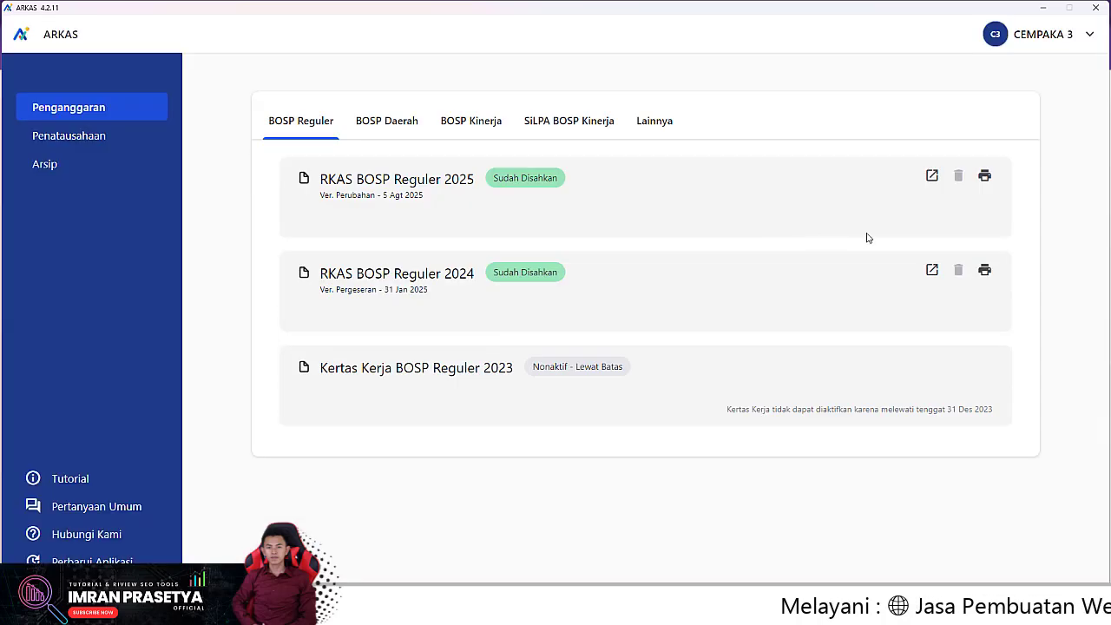
Open the RKAS BOSP Reguler 2025 and start a new Pergeseran
click(932, 177)
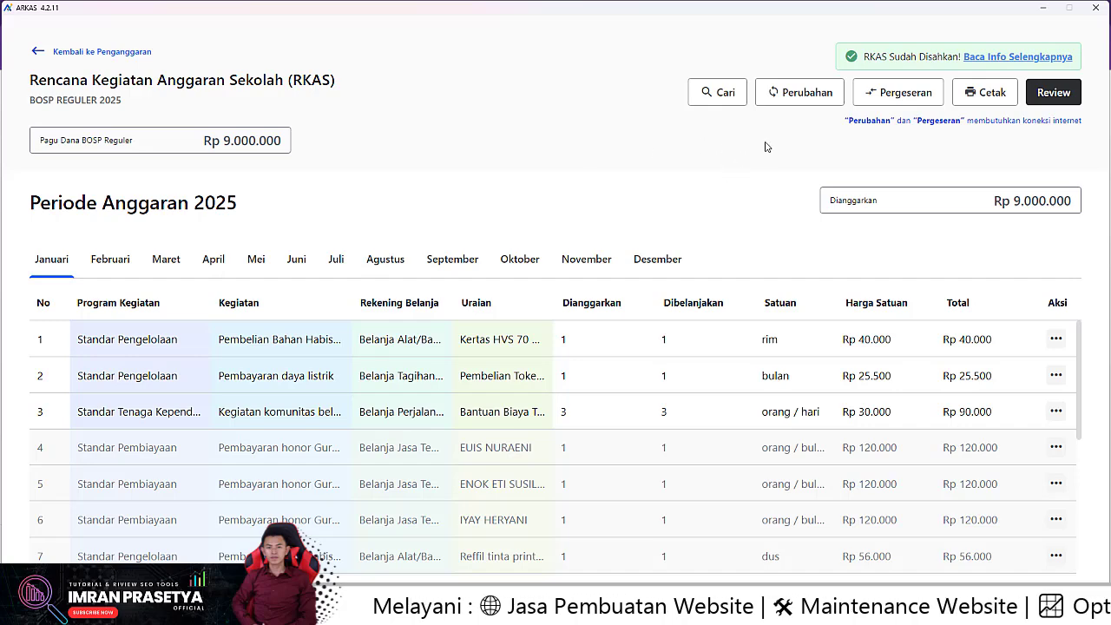
click(891, 94)
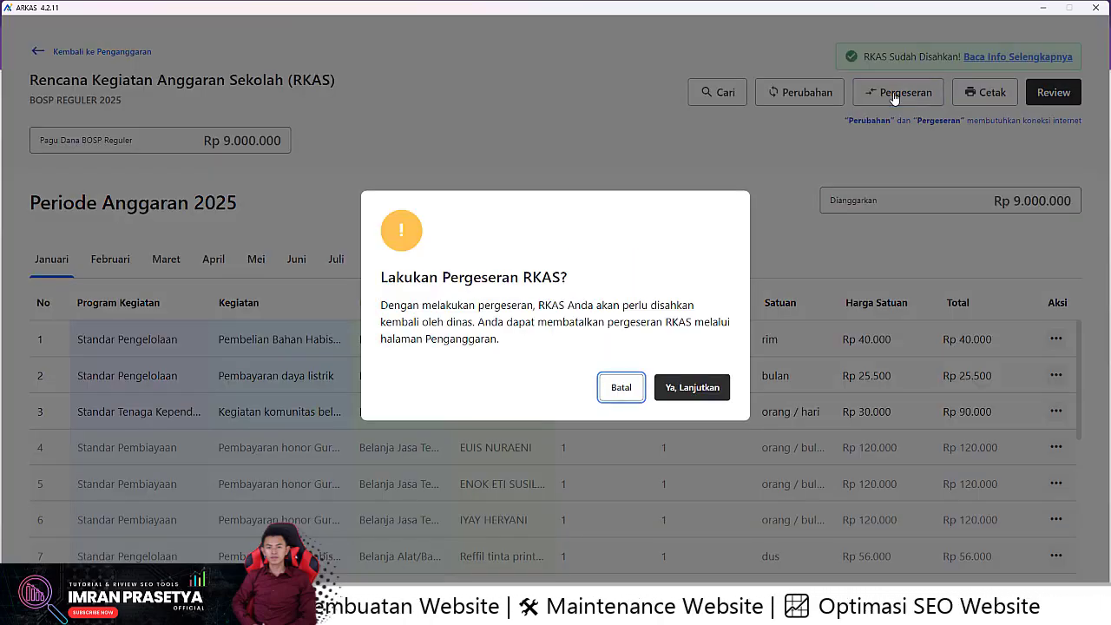
click(691, 388)
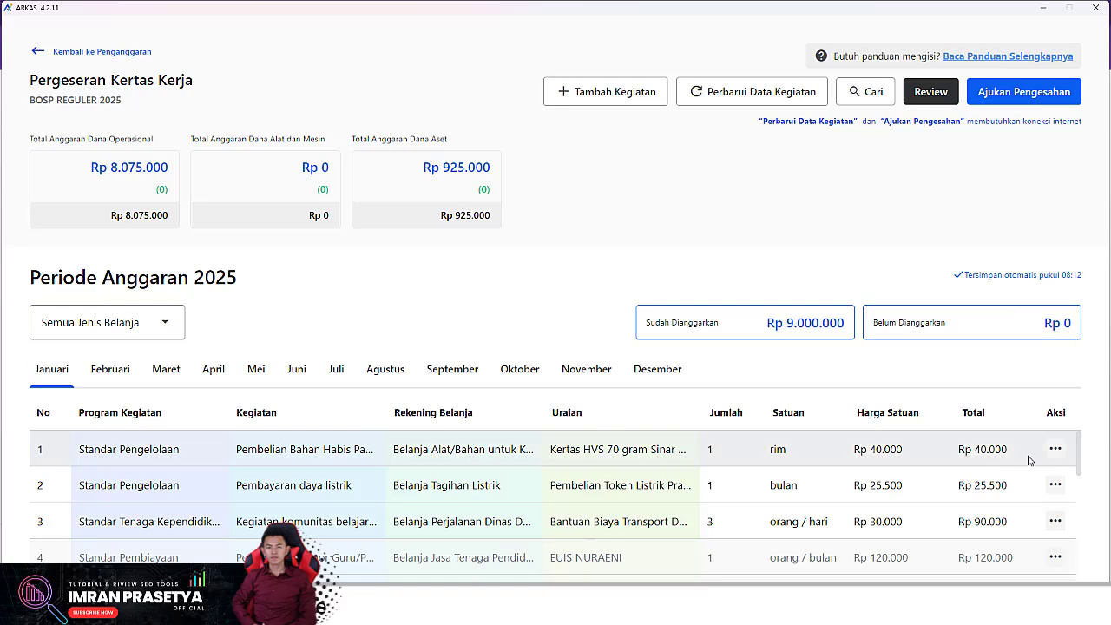
Open the July budget details of the row 9 teacher honorarium in the Pergeseran worksheet for editing
scroll(1076, 485, down, 5)
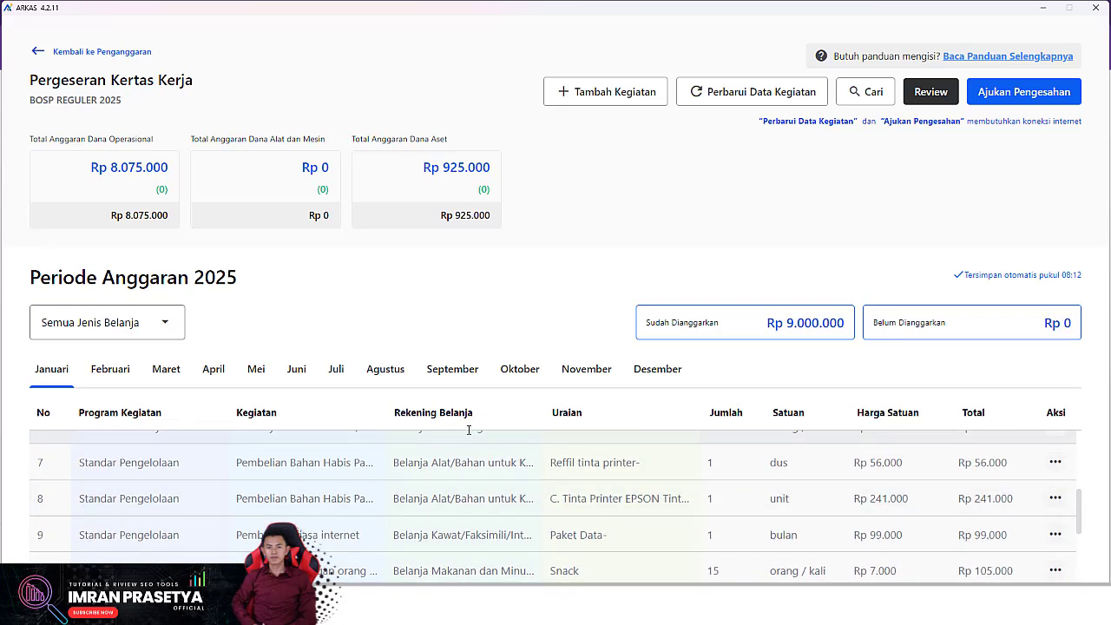
click(336, 369)
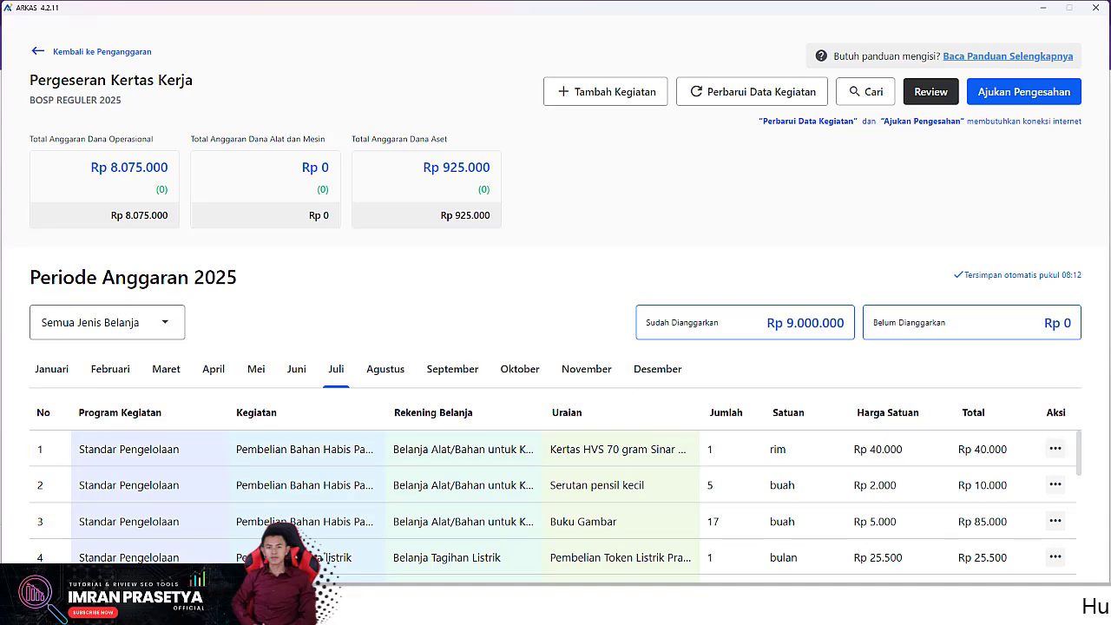
scroll(1079, 460, down, 1)
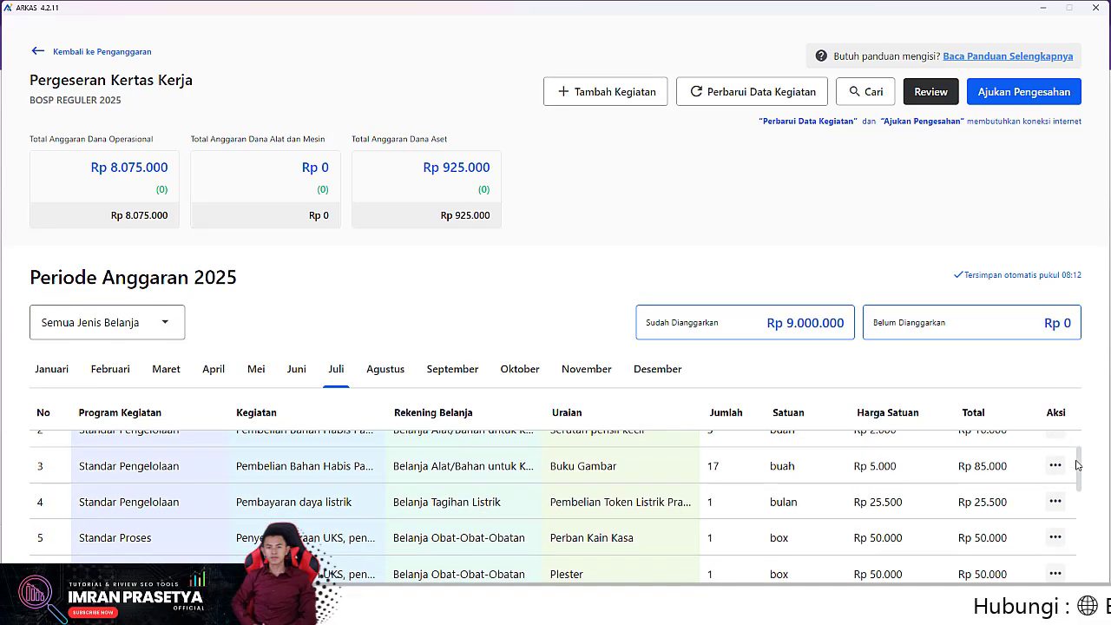
drag(1076, 465, 1083, 501)
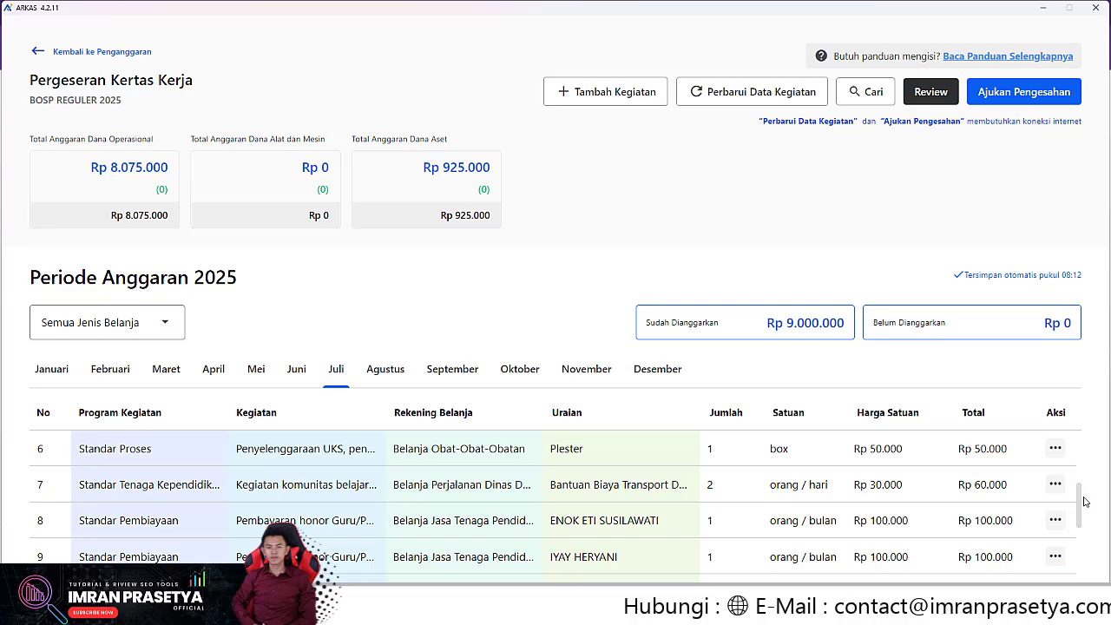
drag(1083, 501, 1083, 516)
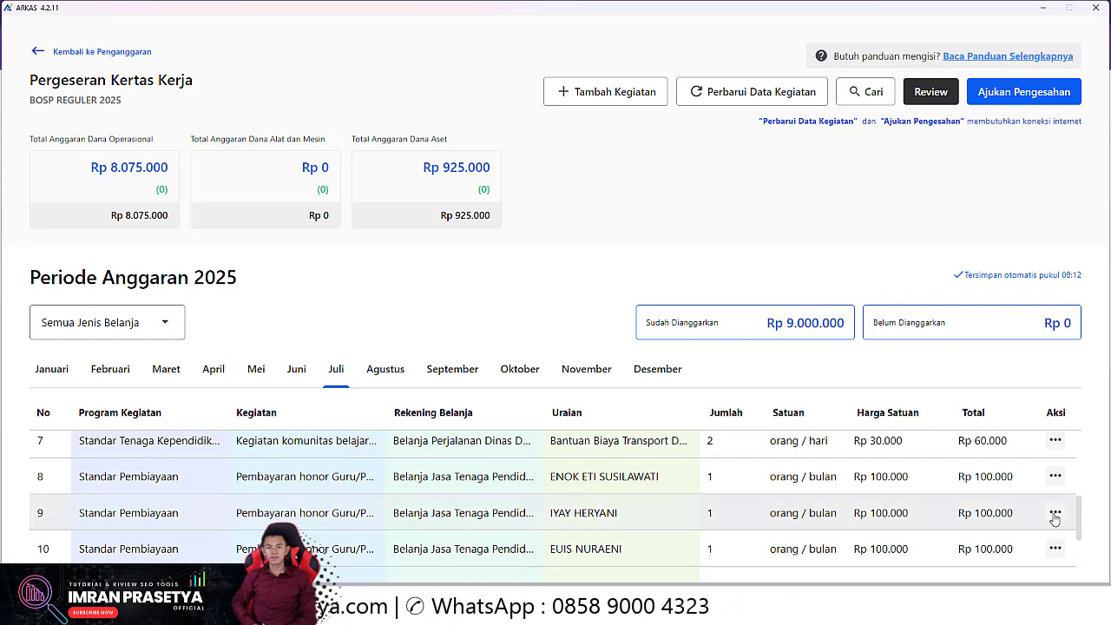
click(1054, 476)
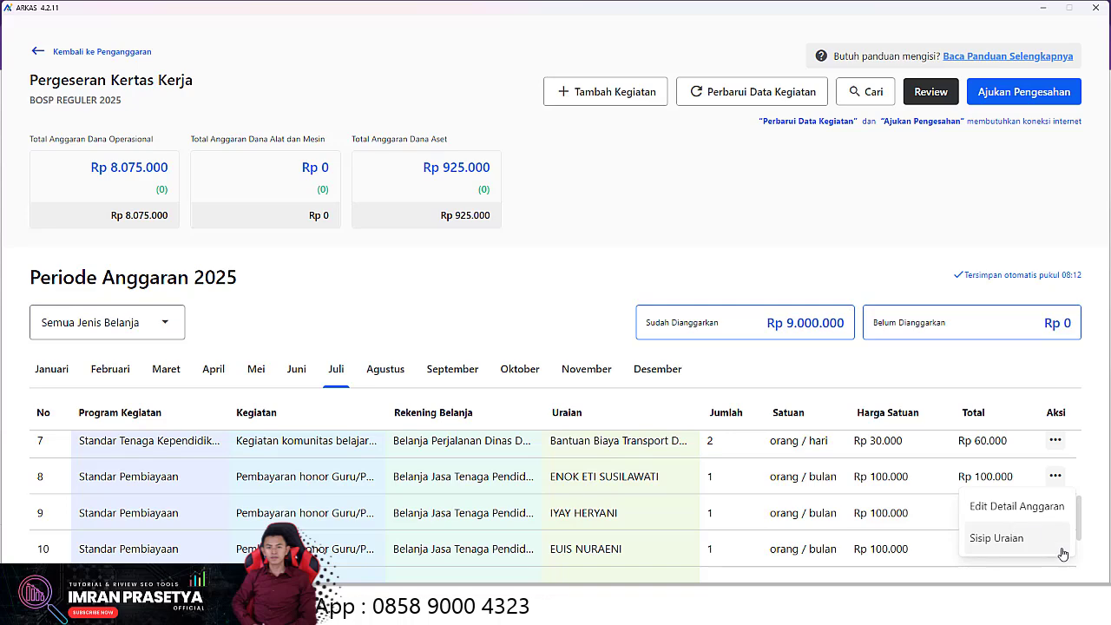
click(1015, 506)
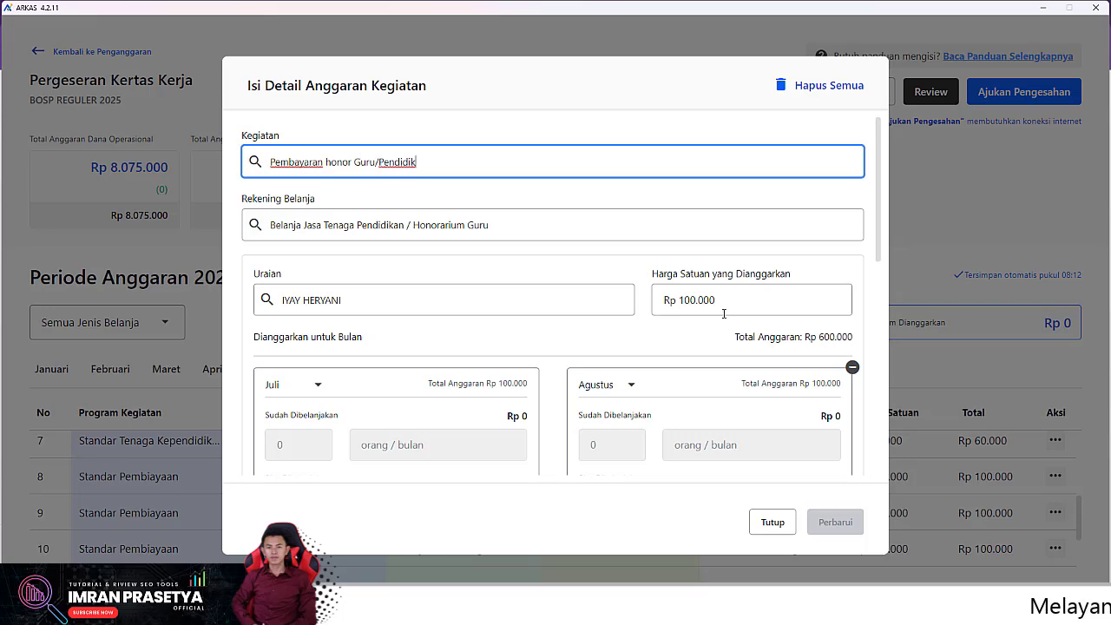
Check the unit price and the August quantity in the honorarium's budget details, and close them without changes
mouse_move(872, 236)
mouse_down()
mouse_move(878, 222)
mouse_move(863, 253)
mouse_up()
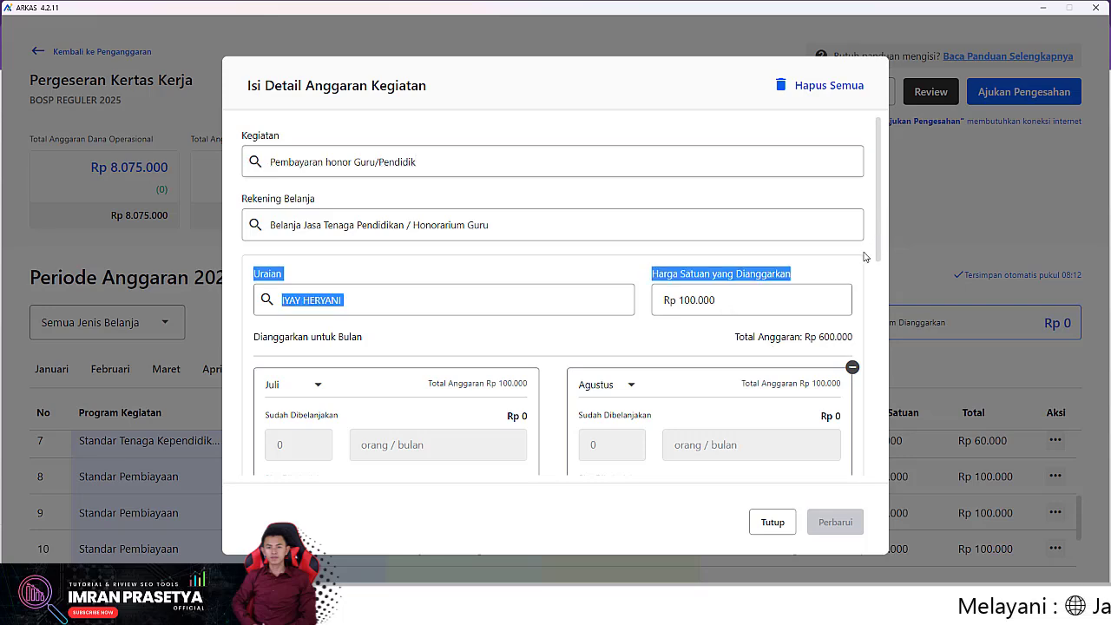
click(742, 298)
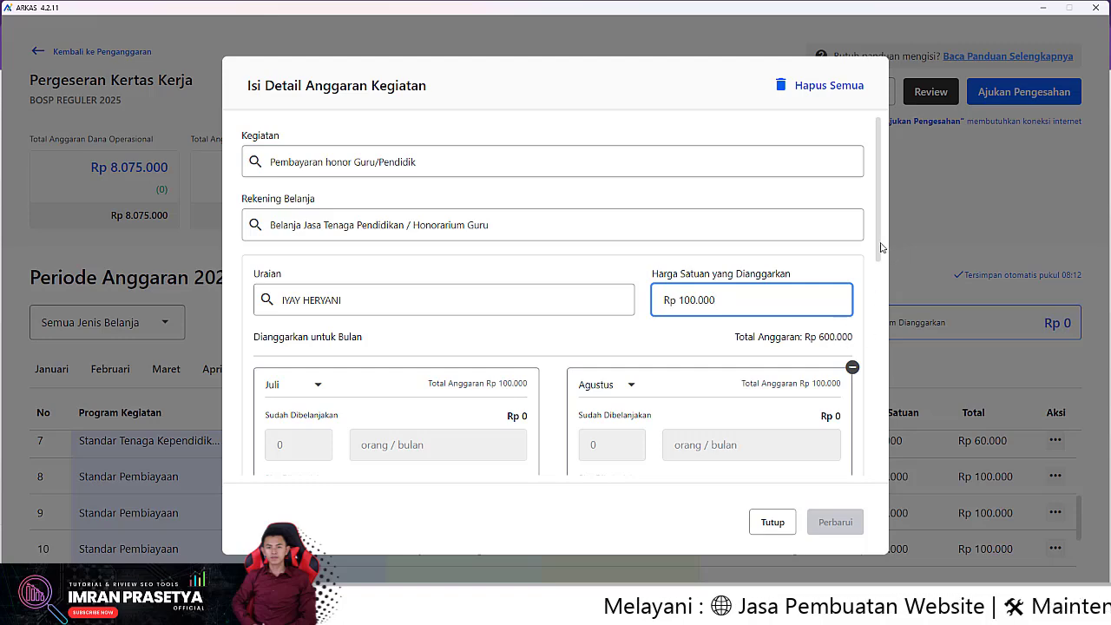
drag(881, 247, 877, 319)
click(619, 328)
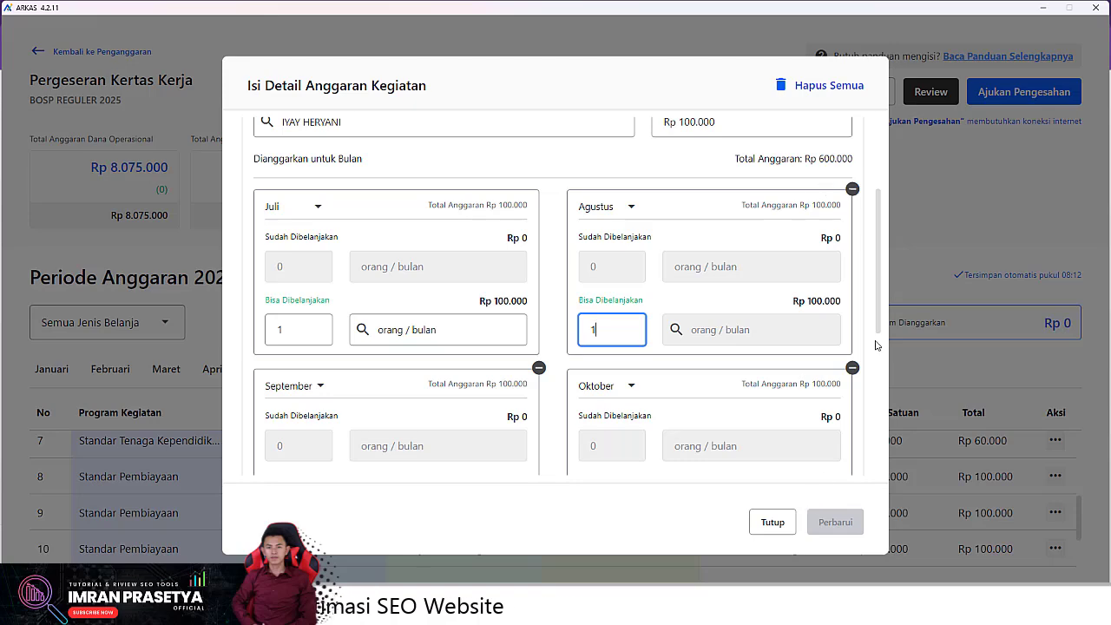
click(777, 526)
click(597, 375)
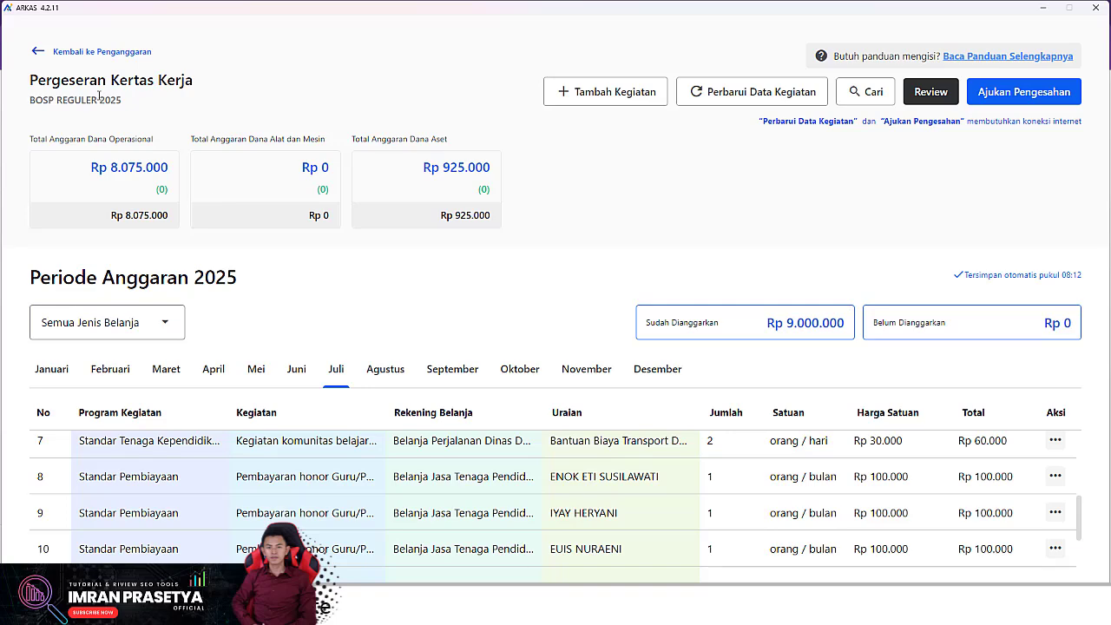
Leave the Pergeseran worksheet and review the BKU BOSP Reguler records in Penatausahaan
click(37, 54)
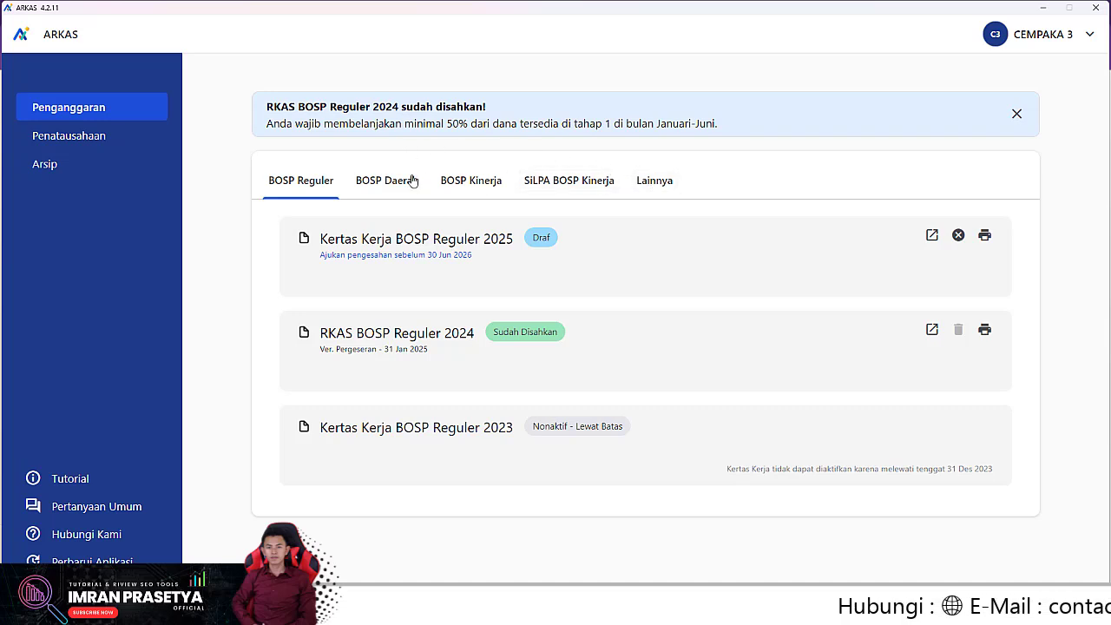
click(77, 138)
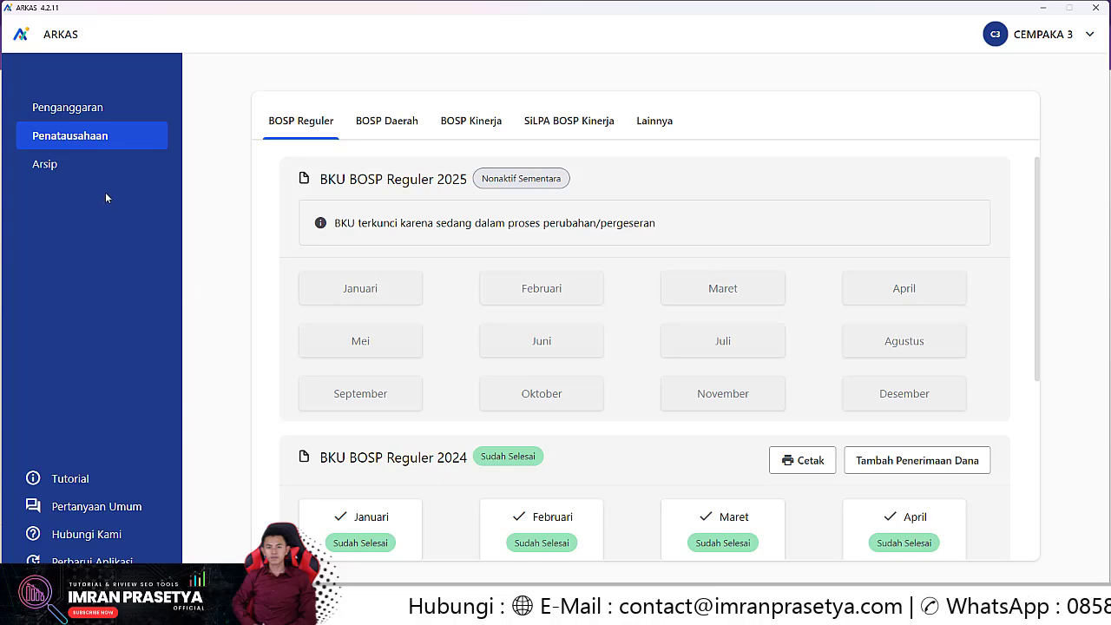
scroll(680, 422, down, 4)
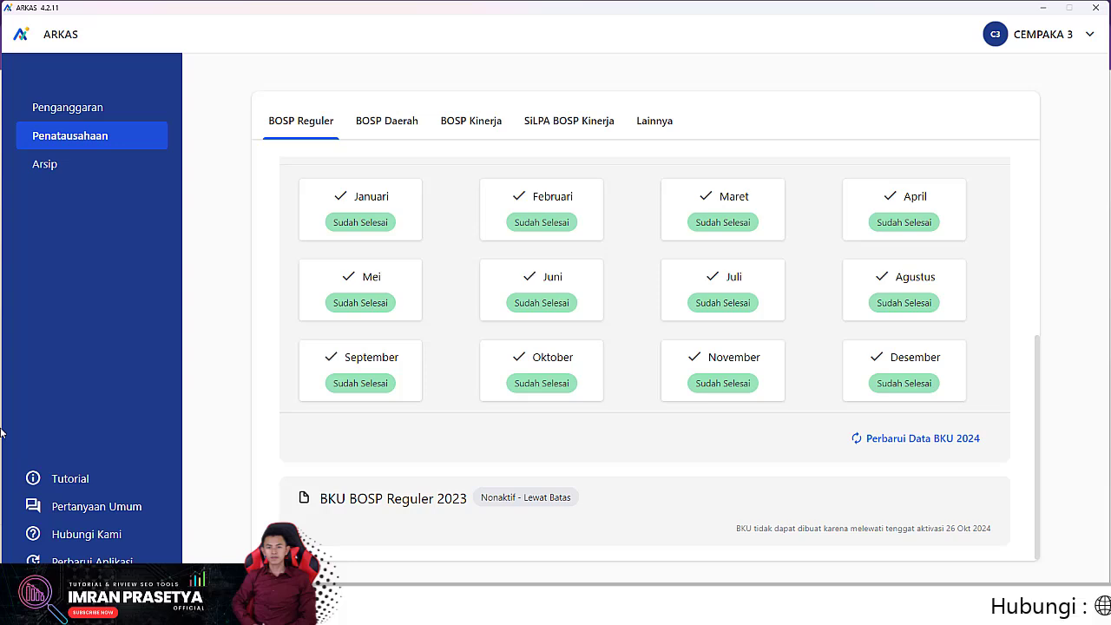
View the Hubungi Kami page and return to the Penganggaran overview
click(77, 536)
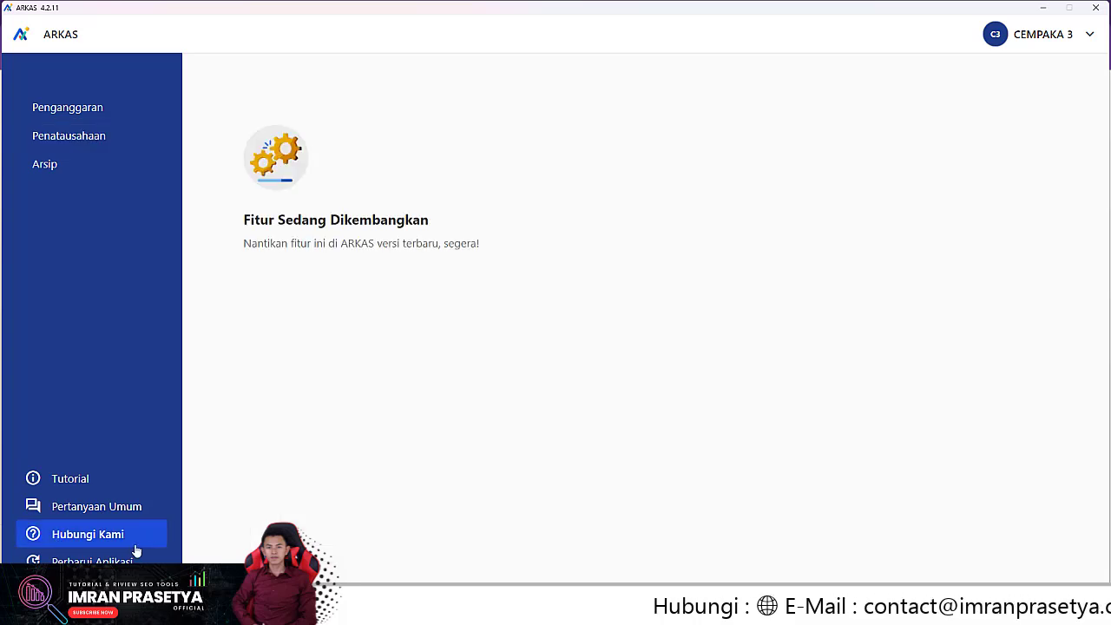
click(58, 112)
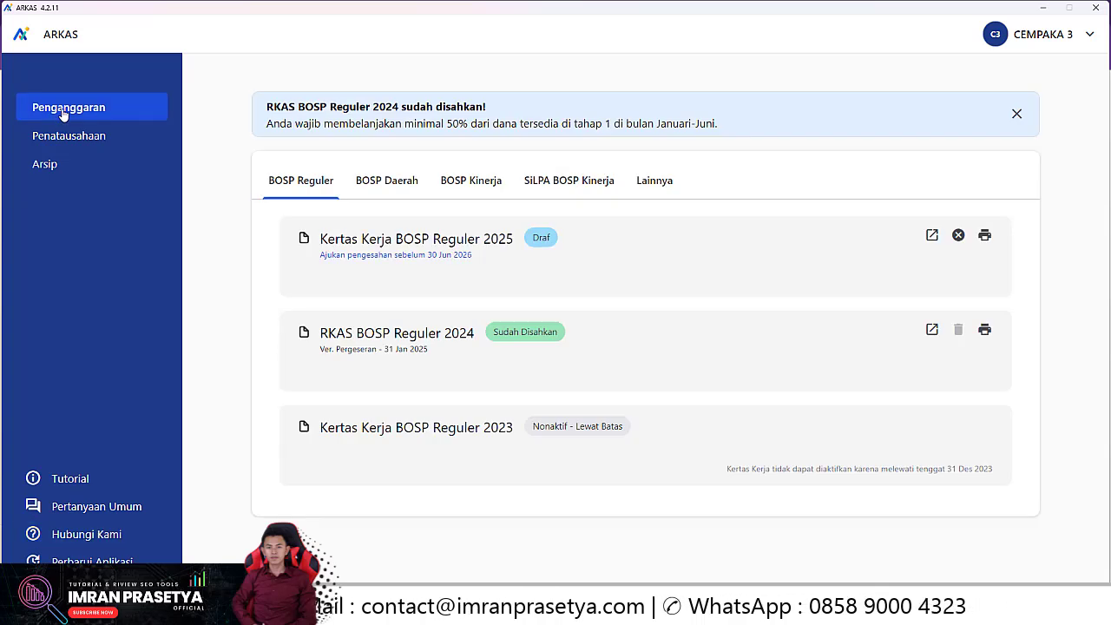